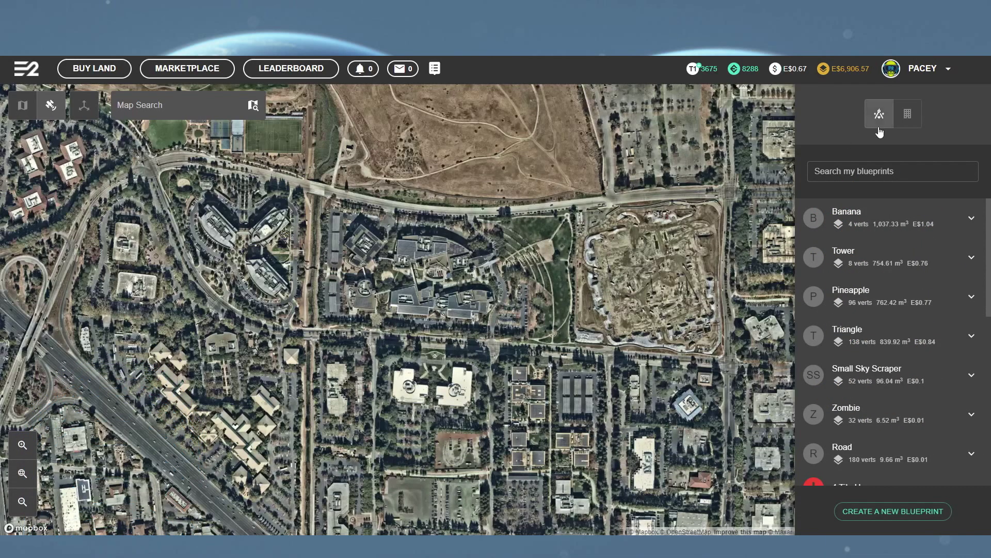
Start a new blueprint on the Первомайский район property in Minsk, Belarus.
{"action": "left_click", "coordinate": [907, 116]}
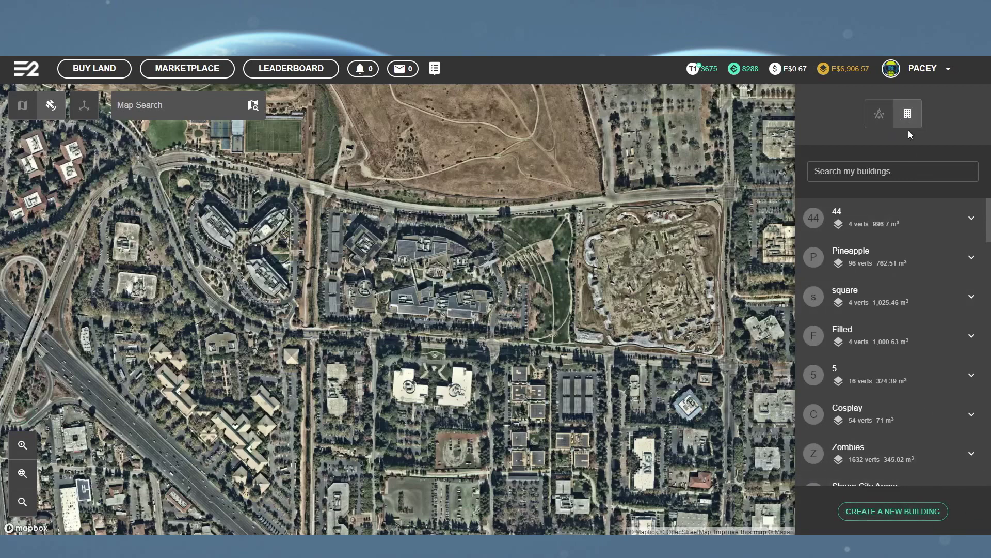
{"action": "left_click", "coordinate": [879, 114]}
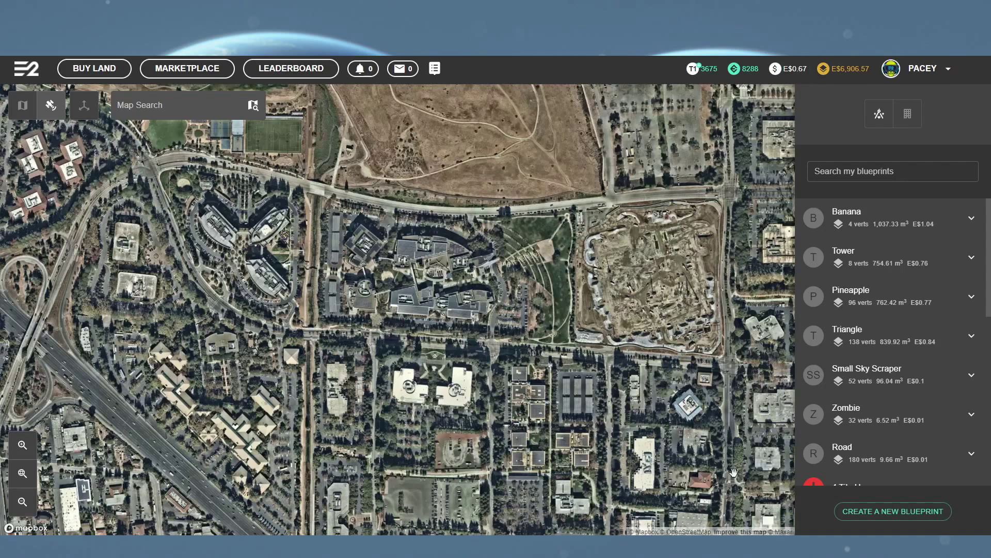
{"action": "left_click", "coordinate": [907, 512]}
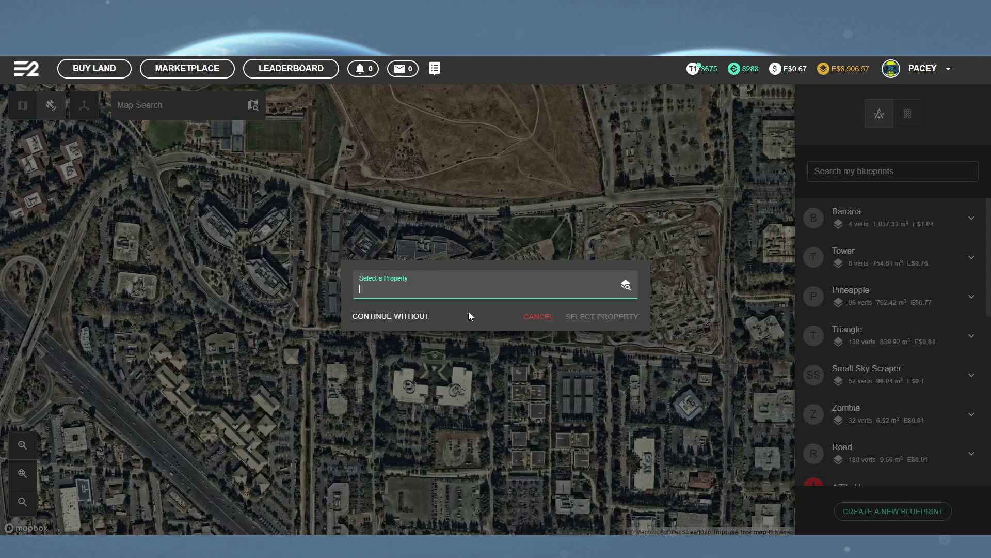
{"action": "type", "text": "a"}
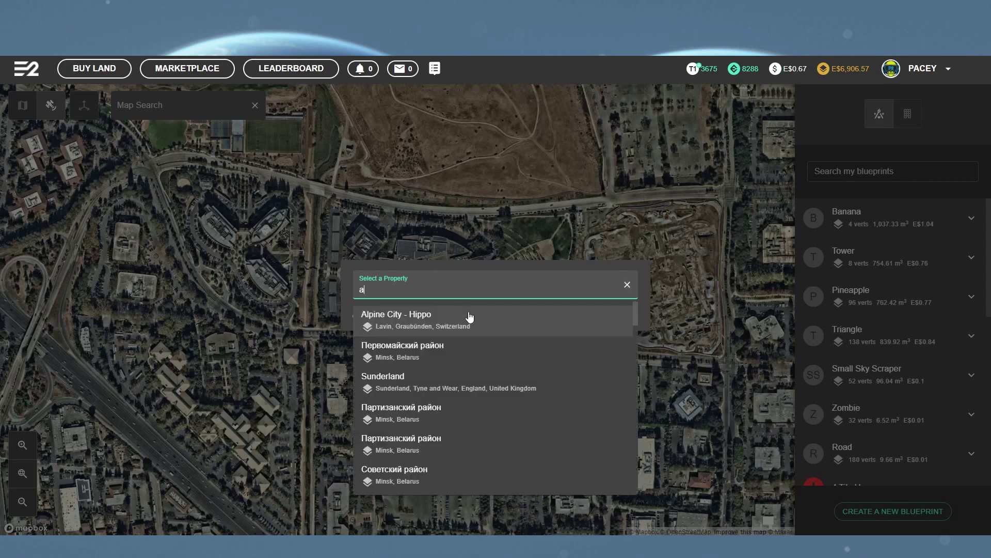
{"action": "left_click", "coordinate": [469, 351]}
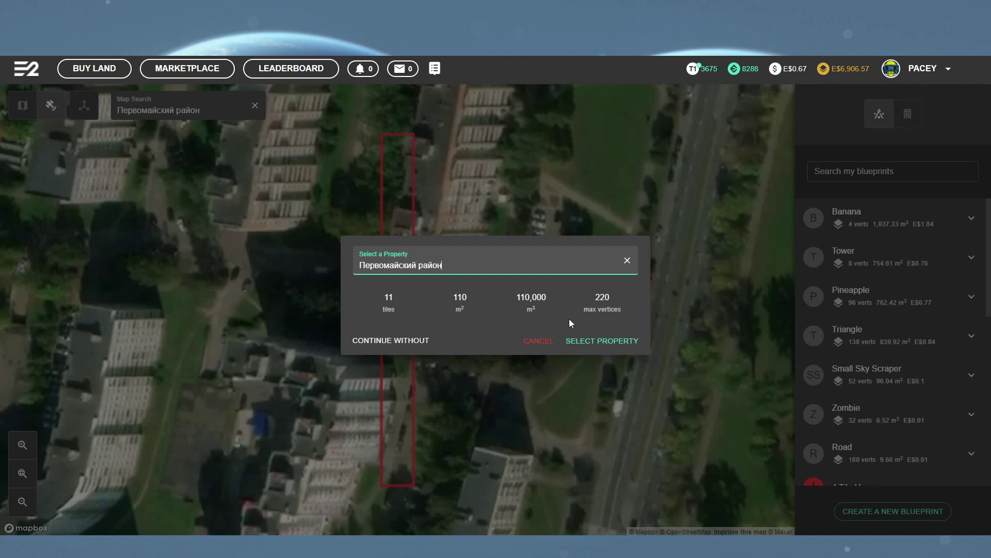
{"action": "left_click", "coordinate": [594, 341]}
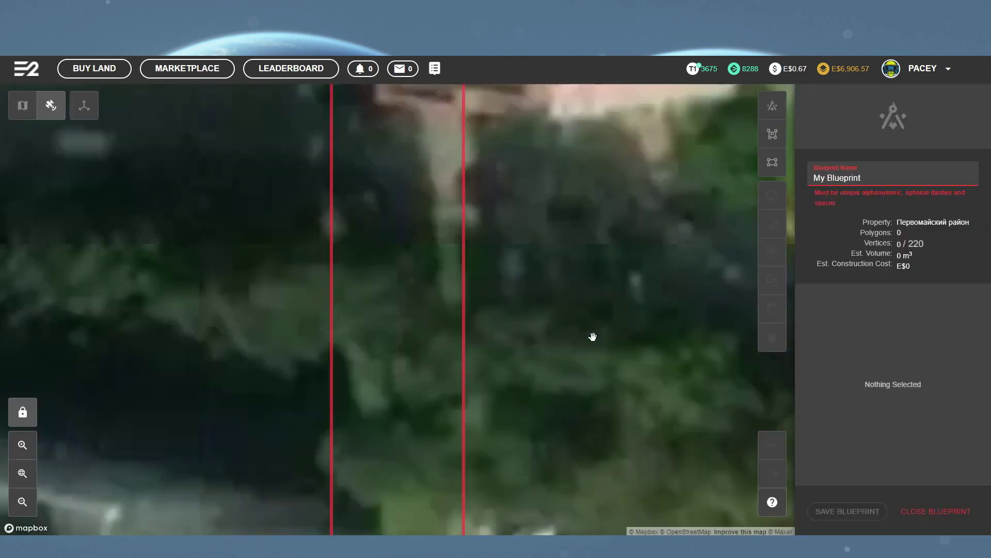
Rename the blueprint to 'Long' and draw a rectangular block on the property grid.
{"action": "left_click", "coordinate": [869, 180]}
{"action": "triple_click", "coordinate": [869, 179]}
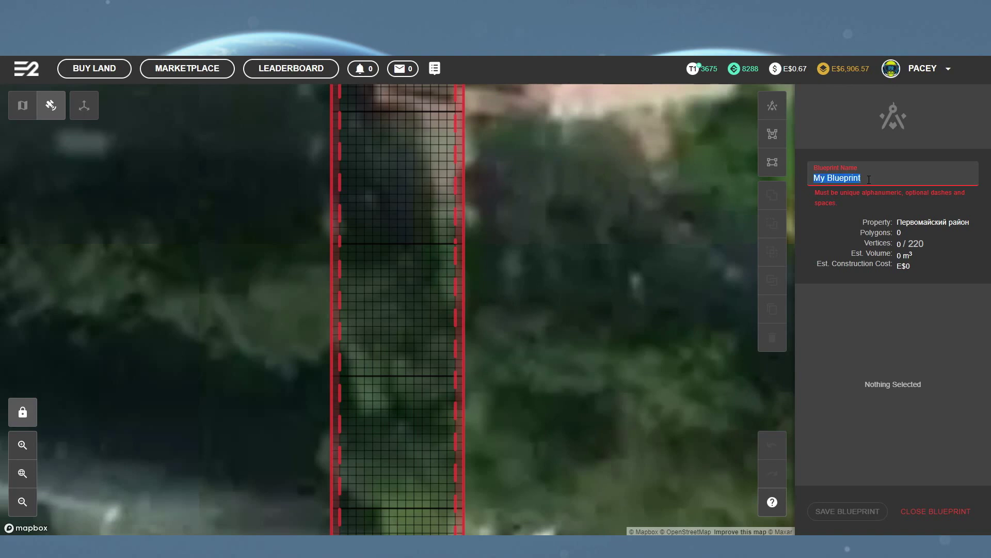
{"action": "type", "text": "Long"}
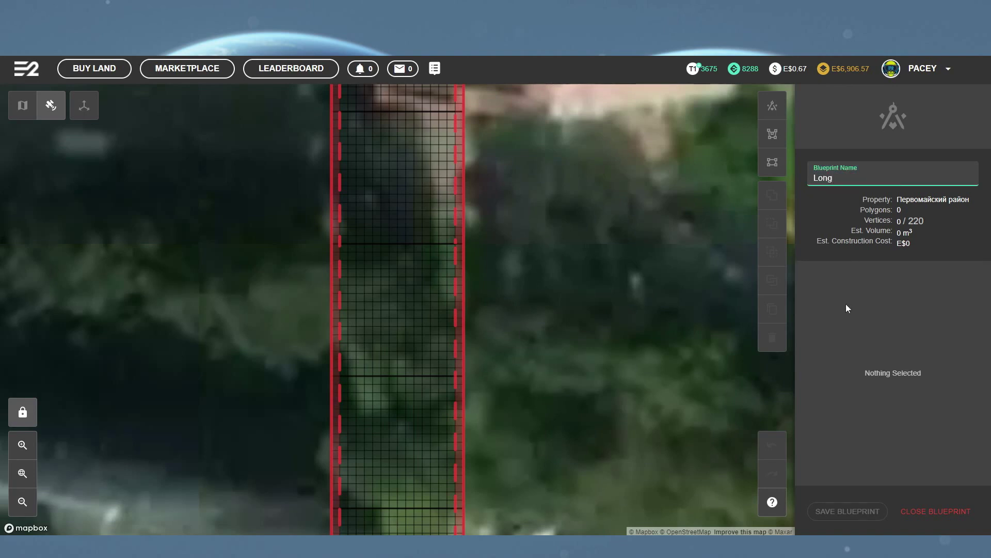
{"action": "left_click", "coordinate": [847, 305]}
{"action": "left_click", "coordinate": [776, 155]}
{"action": "left_click_drag", "start_coordinate": [381, 260], "coordinate": [423, 293]}
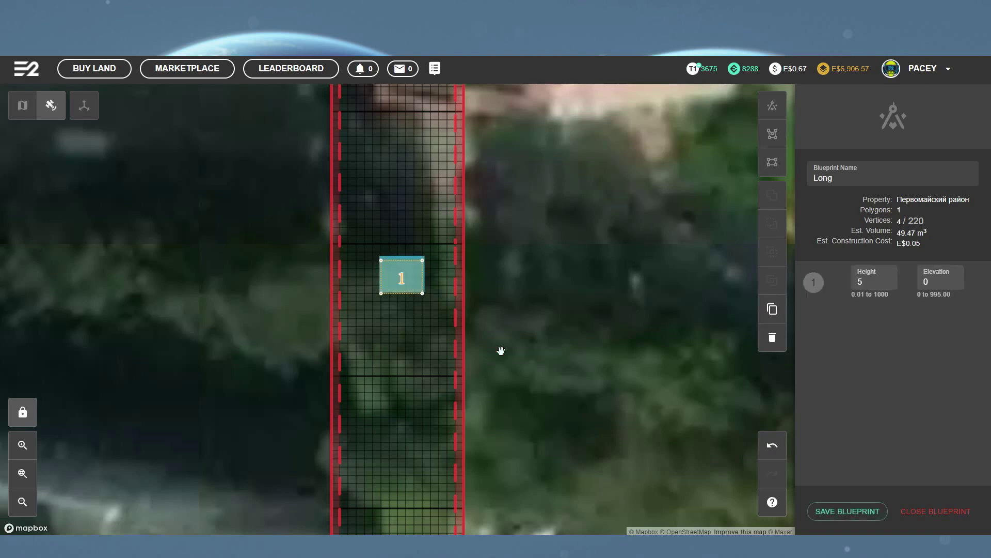
Undo and redo the rectangle twice so one block remains, viewed in 3D.
{"action": "left_click", "coordinate": [772, 446]}
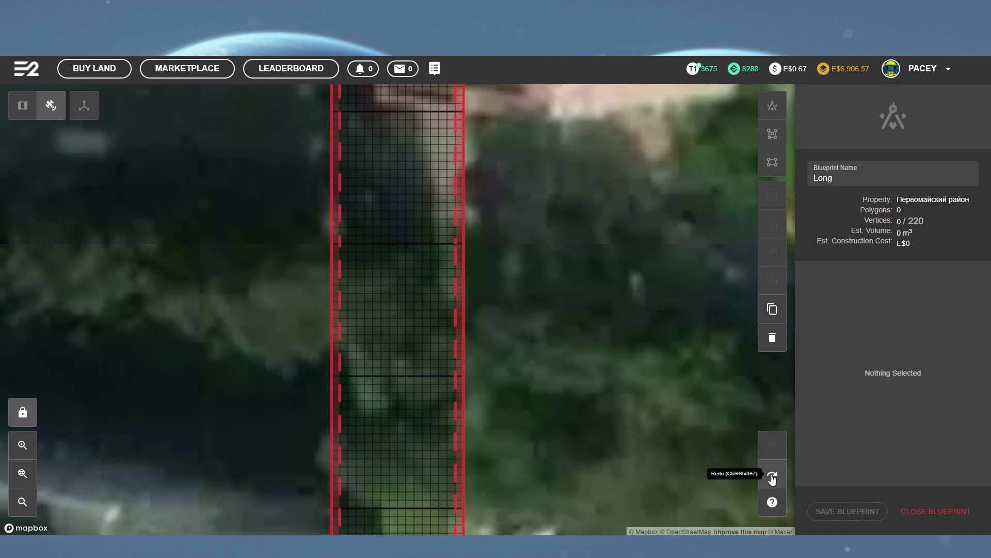
{"action": "left_click", "coordinate": [771, 474]}
{"action": "left_click", "coordinate": [768, 446]}
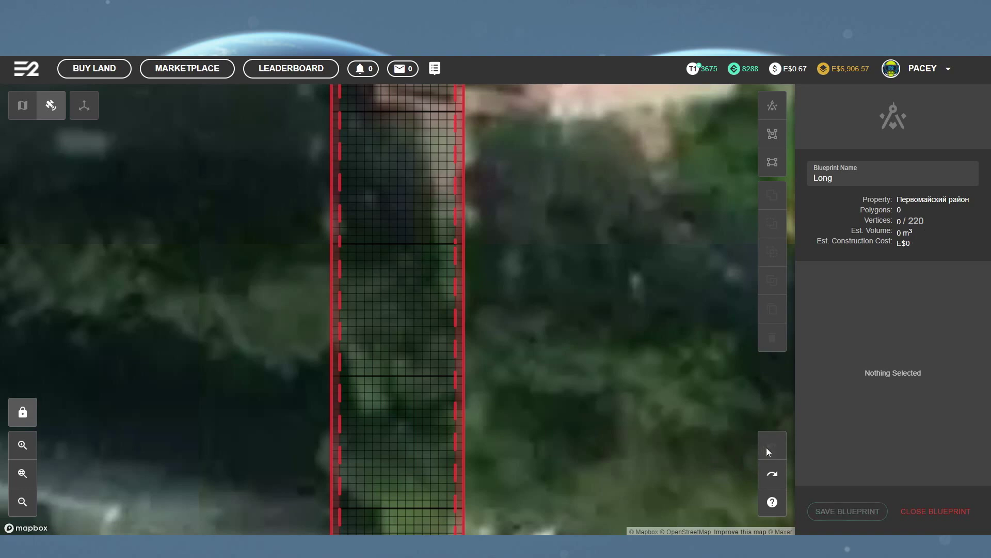
{"action": "left_click", "coordinate": [772, 471]}
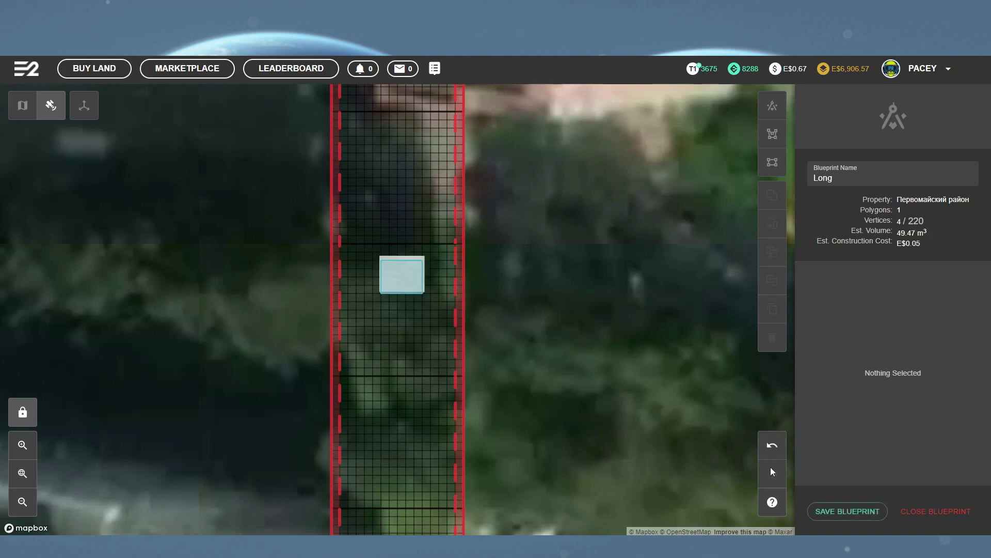
{"action": "left_click", "coordinate": [88, 114]}
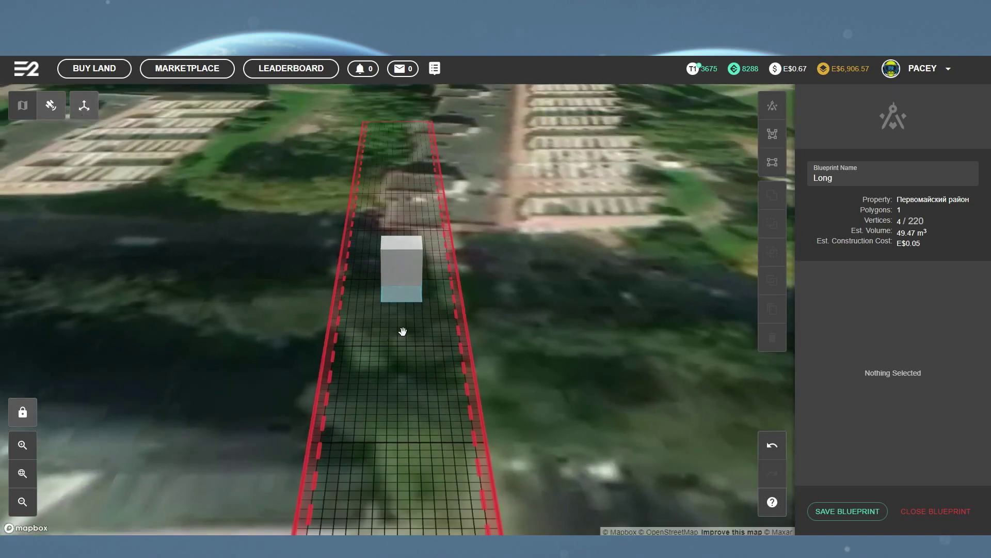
{"action": "left_click_drag", "start_coordinate": [401, 325], "coordinate": [419, 394]}
{"action": "right_click_drag", "start_coordinate": [445, 377], "coordinate": [257, 275]}
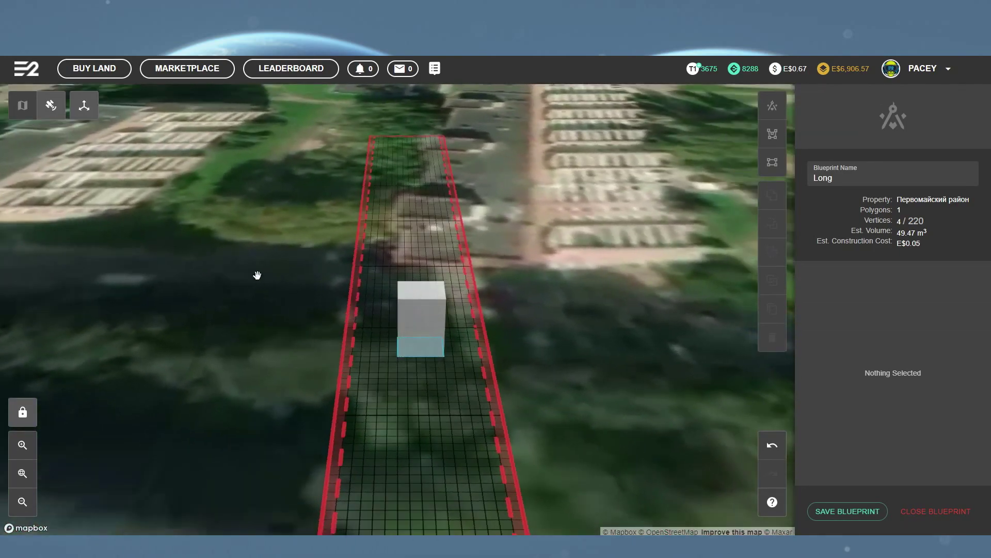
{"action": "left_click", "coordinate": [86, 117]}
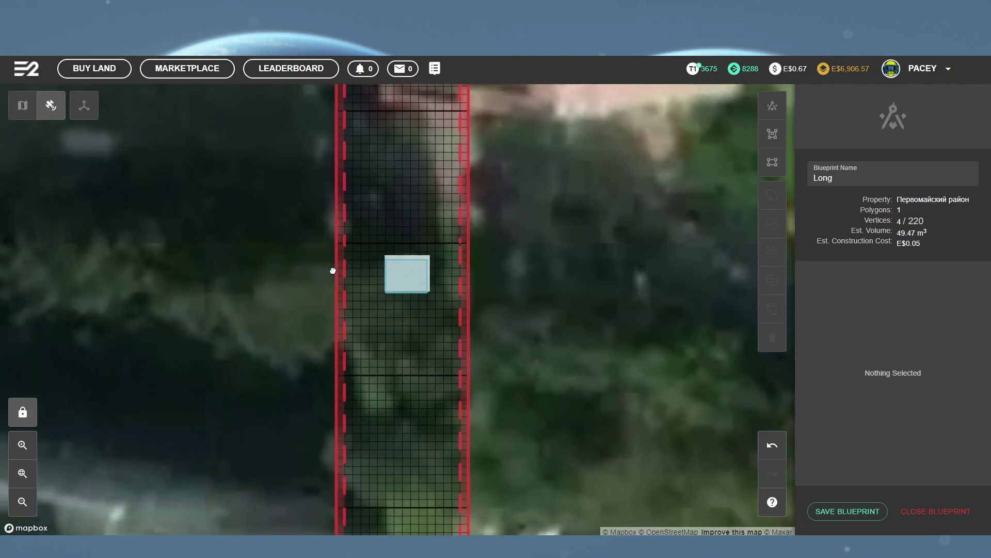
{"action": "mouse_move", "coordinate": [333, 270]}
{"action": "left_mouse_down"}
{"action": "mouse_move", "coordinate": [336, 250]}
{"action": "mouse_move", "coordinate": [343, 261]}
{"action": "left_mouse_up"}
Set the box height to 7, then save and close the Long blueprint.
{"action": "left_click", "coordinate": [418, 265]}
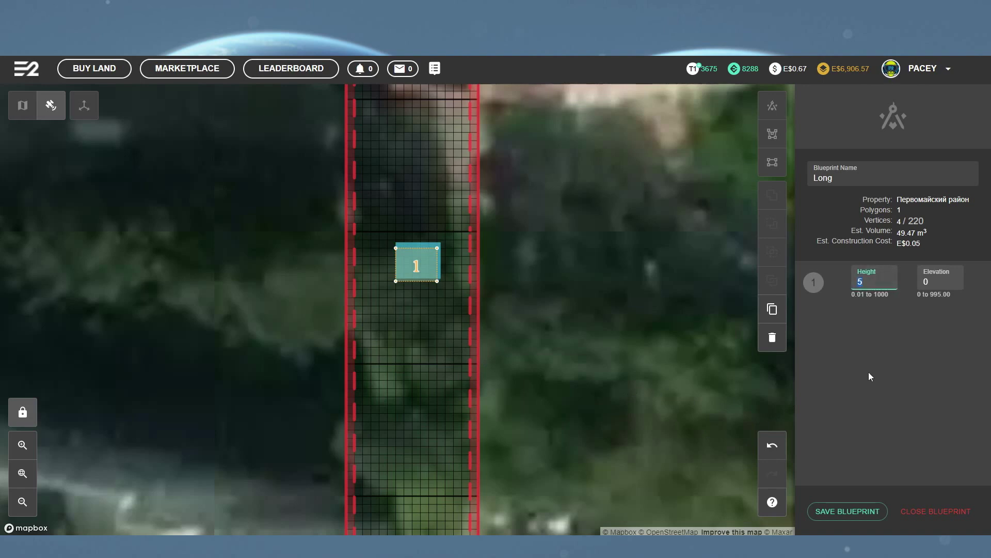
{"action": "type", "text": "7"}
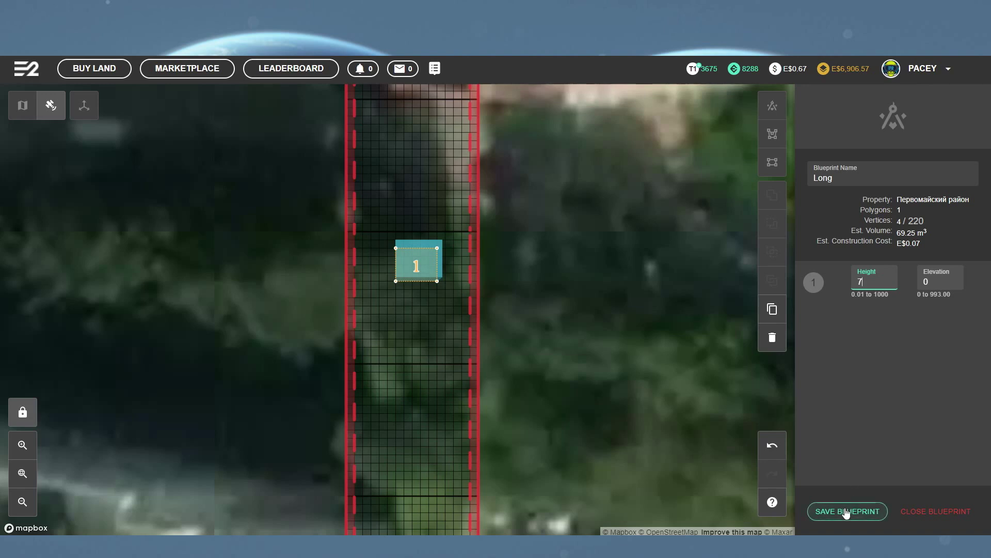
{"action": "left_click", "coordinate": [846, 511]}
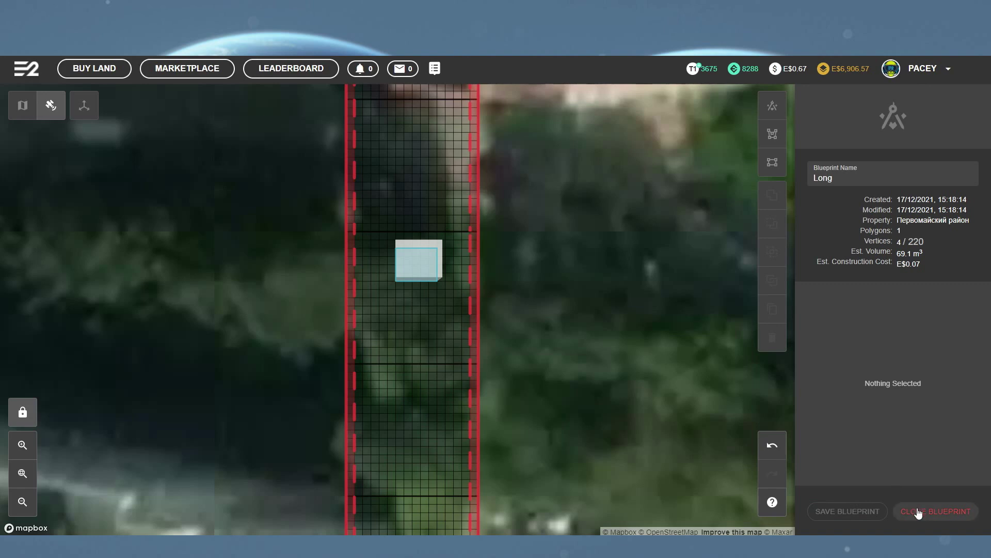
{"action": "left_click", "coordinate": [918, 512]}
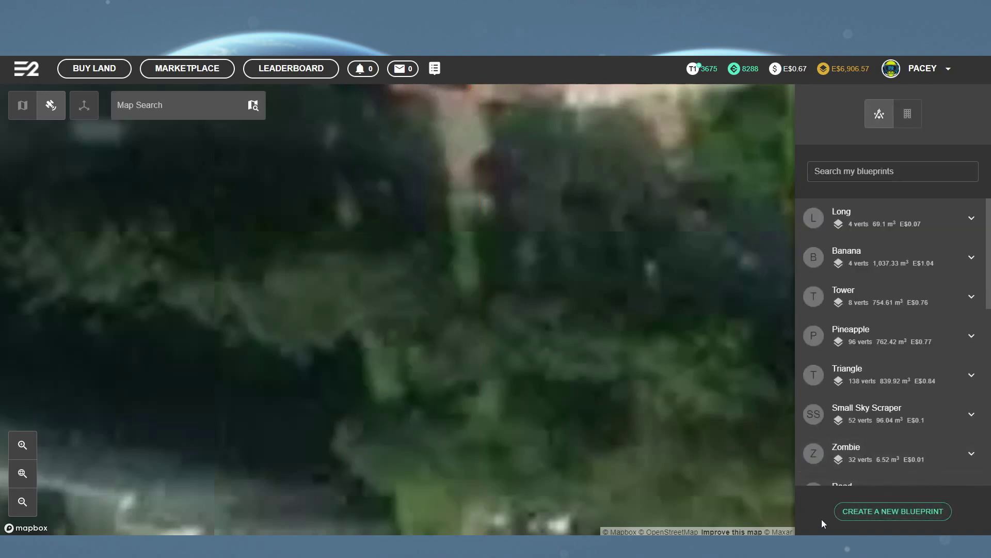
Create a new building on the Первомайский район property and bring up the blueprint picker.
{"action": "left_click", "coordinate": [908, 115]}
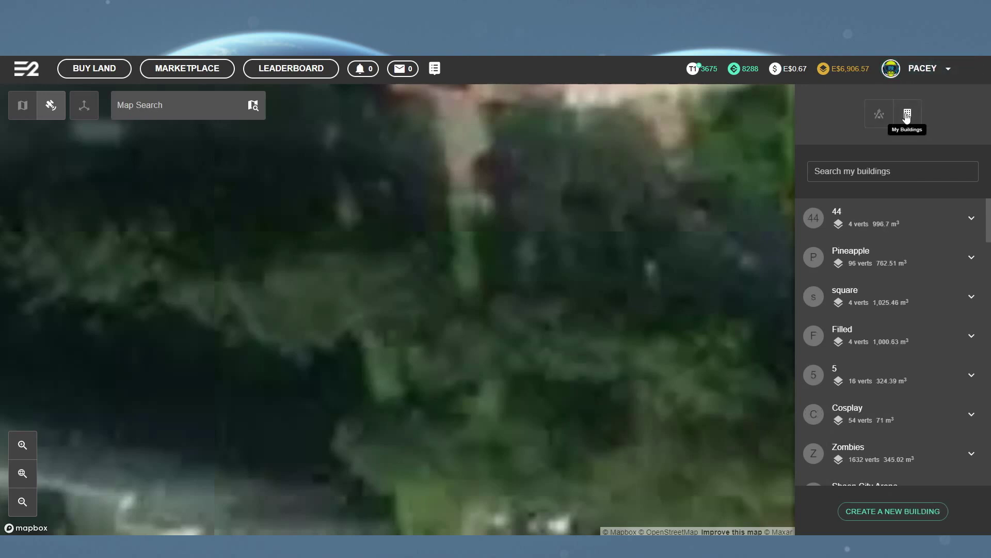
{"action": "left_click", "coordinate": [890, 511]}
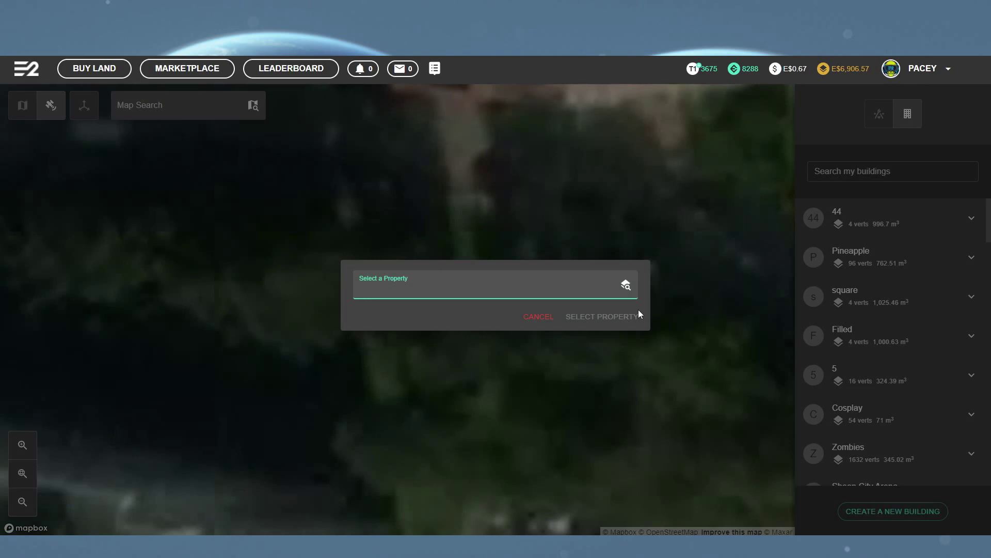
{"action": "type", "text": "a"}
{"action": "left_click", "coordinate": [416, 347]}
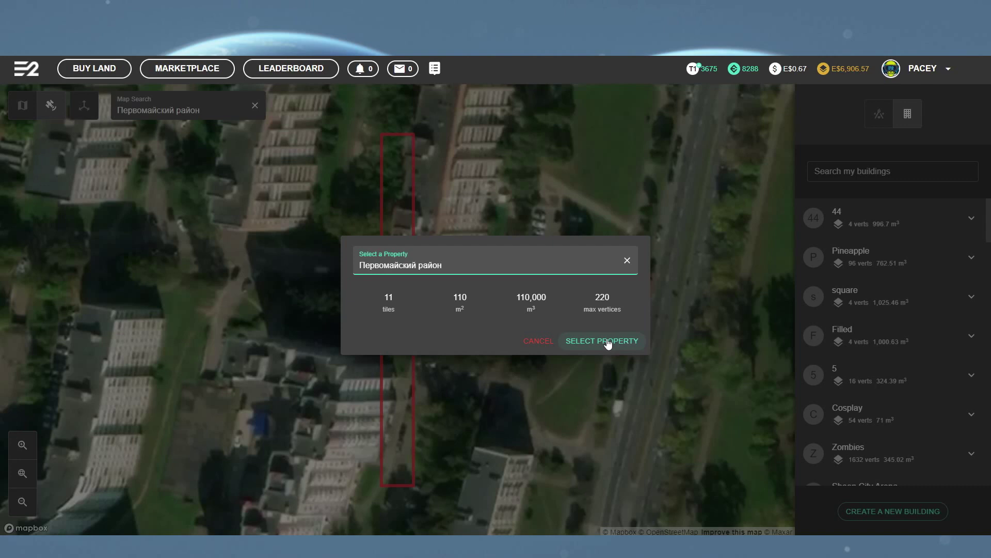
{"action": "left_click", "coordinate": [609, 341]}
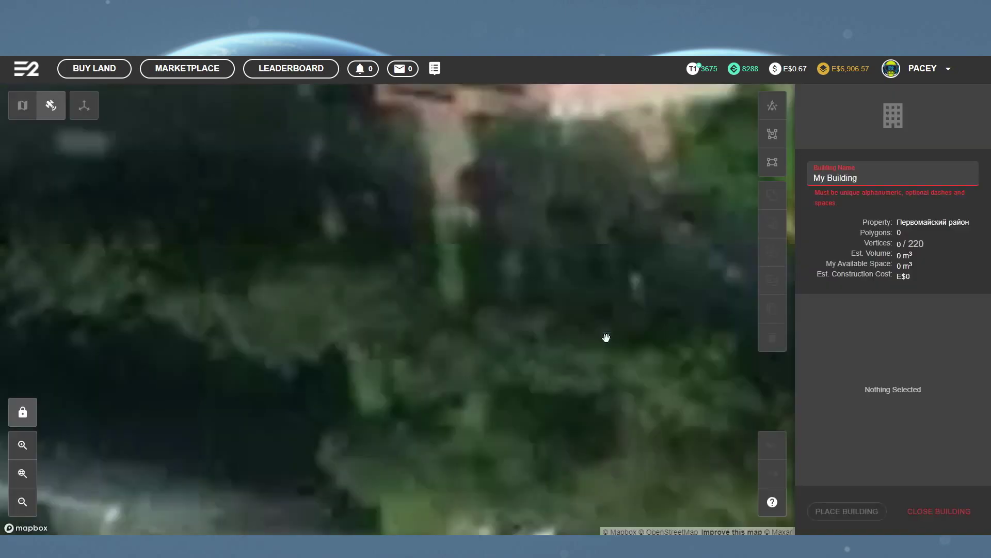
{"action": "left_click", "coordinate": [771, 108]}
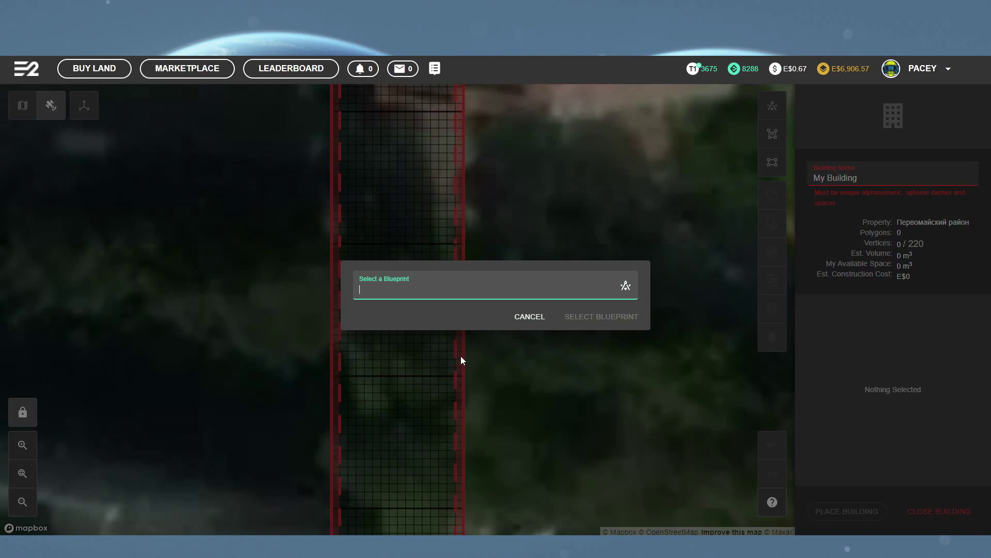
Choose the Long blueprint and drop its box onto the property grid, nudged slightly.
{"action": "type", "text": "lo"}
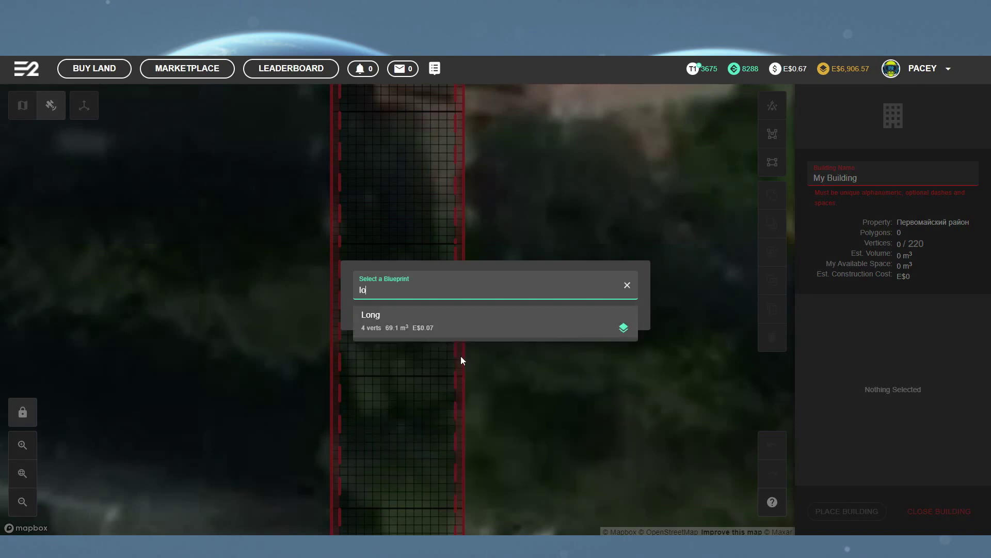
{"action": "left_click", "coordinate": [483, 329]}
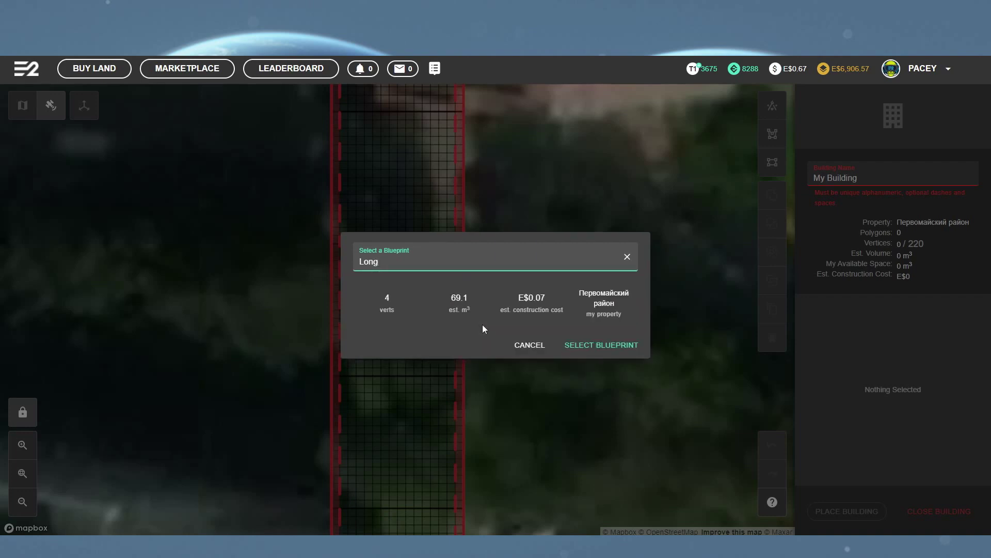
{"action": "left_click", "coordinate": [593, 345]}
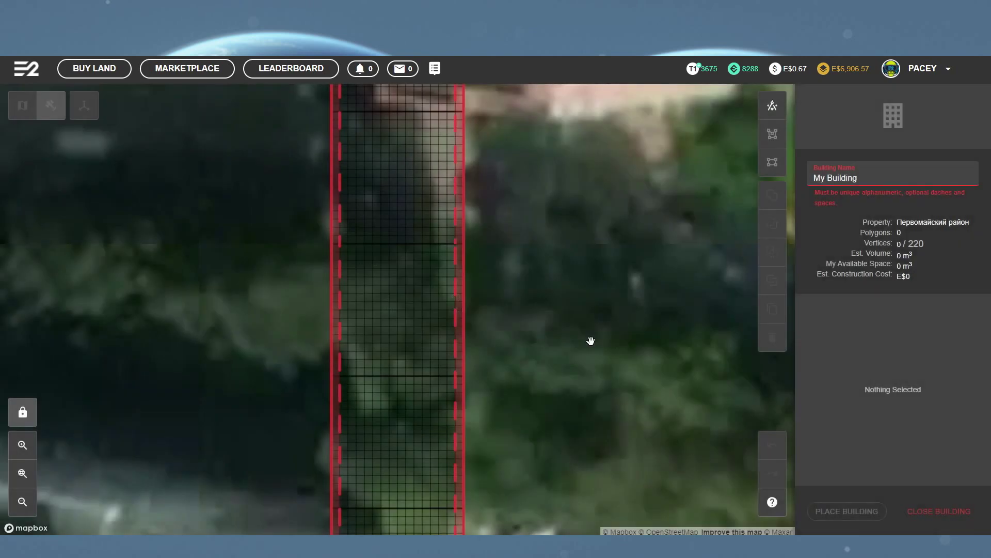
{"action": "left_click", "coordinate": [388, 317]}
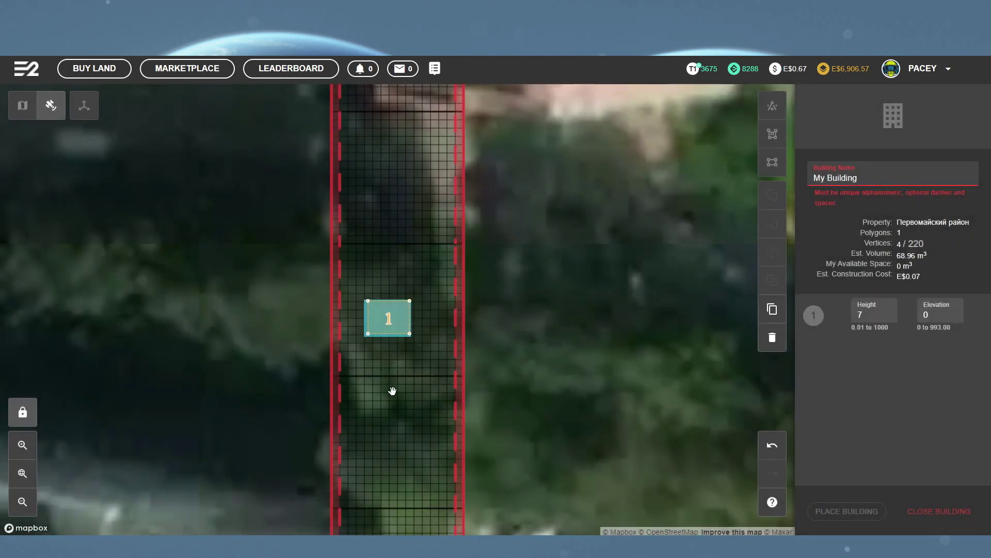
{"action": "left_click_drag", "start_coordinate": [398, 323], "coordinate": [401, 345]}
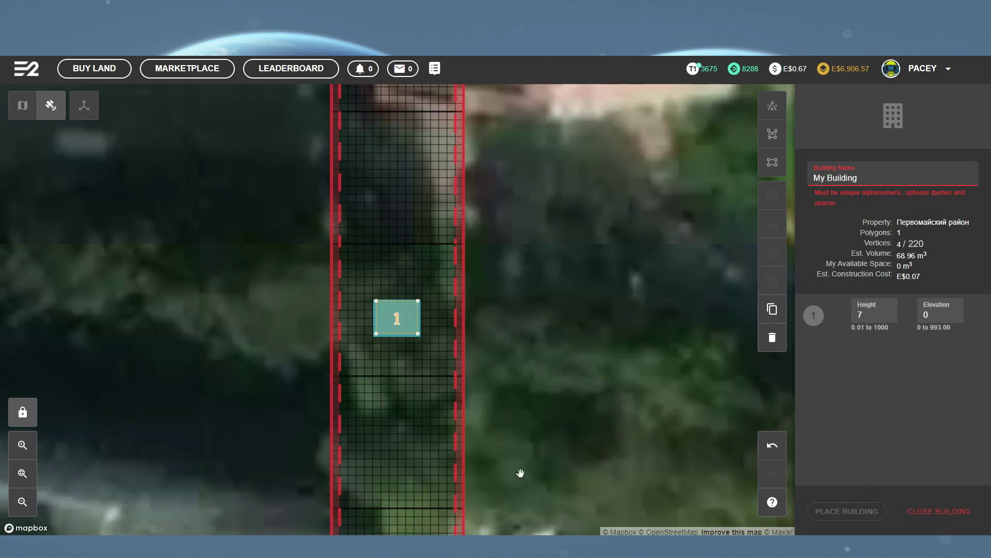
Select the default 'My Building' name so it can be replaced.
{"action": "left_click_drag", "start_coordinate": [865, 178], "coordinate": [806, 185]}
Name the building 'Long' and place it for 68.81 m³ at E$0.07.
{"action": "type", "text": "Long"}
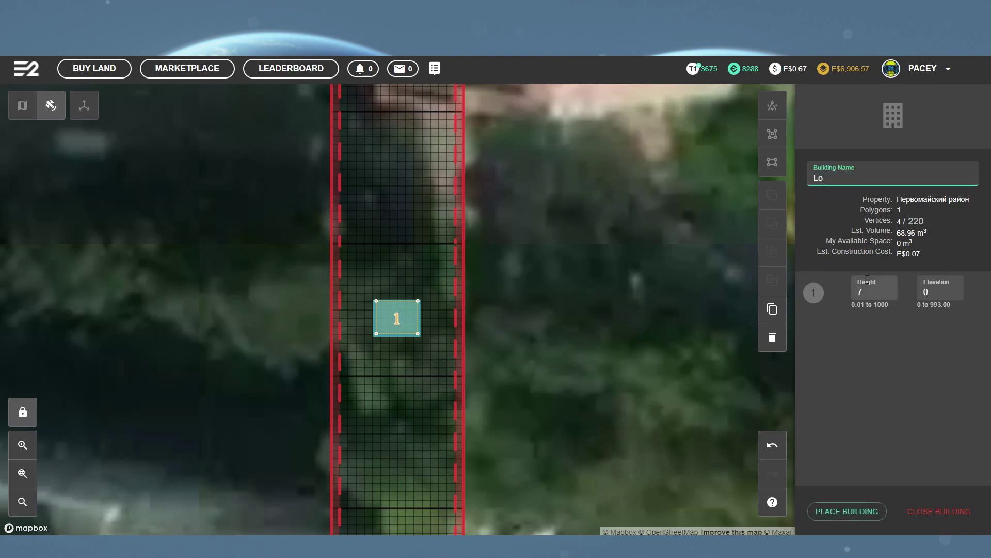
{"action": "left_click", "coordinate": [857, 513]}
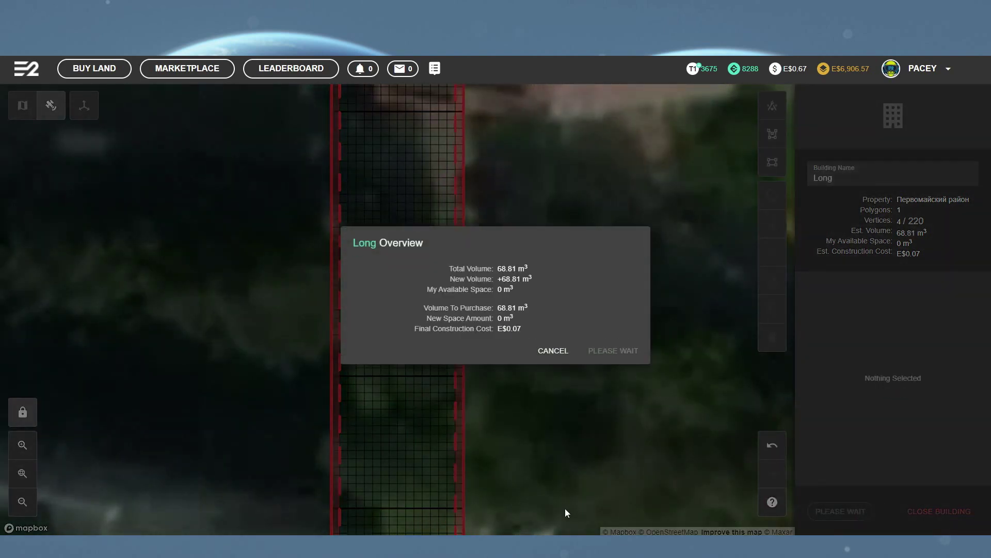